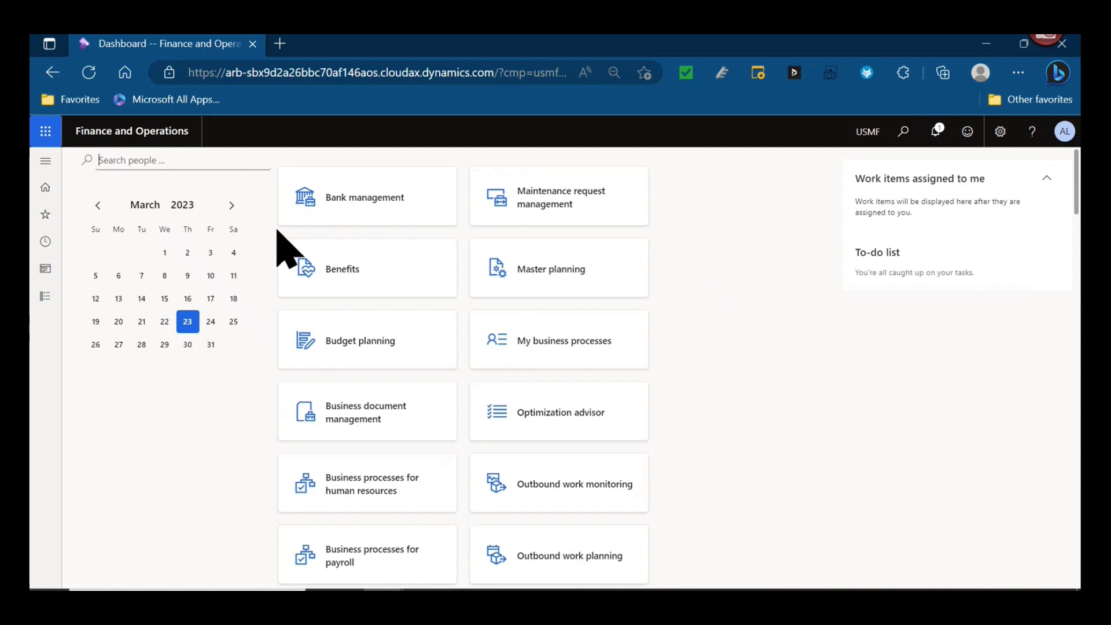
- Open Inventory management's Item allocation keys and select the Lego key to view its seven item percentages
click(47, 162)
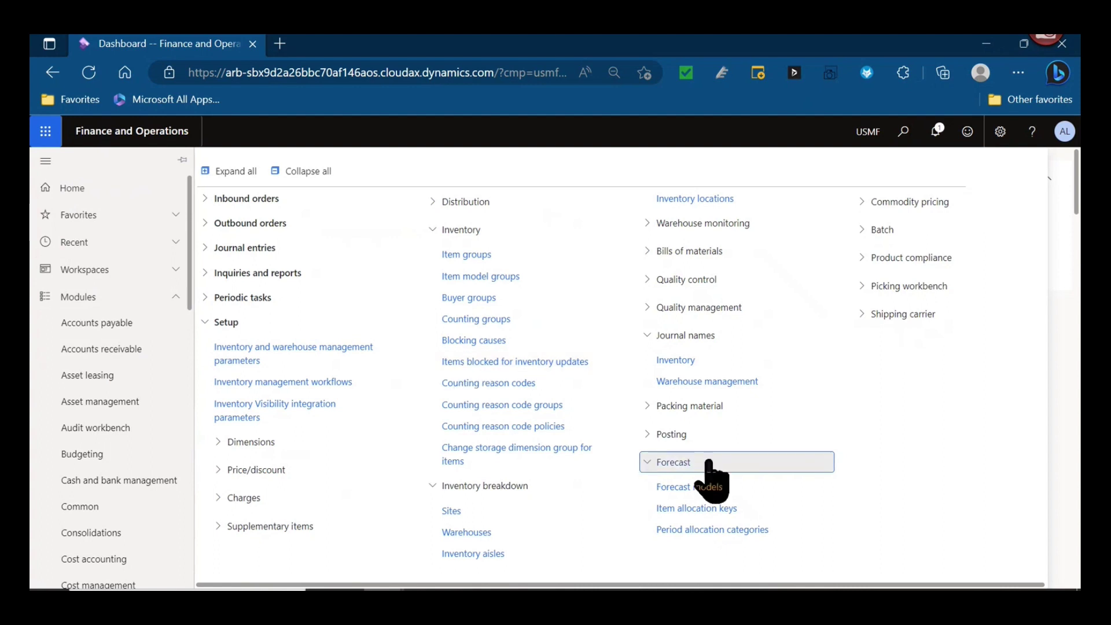
click(756, 517)
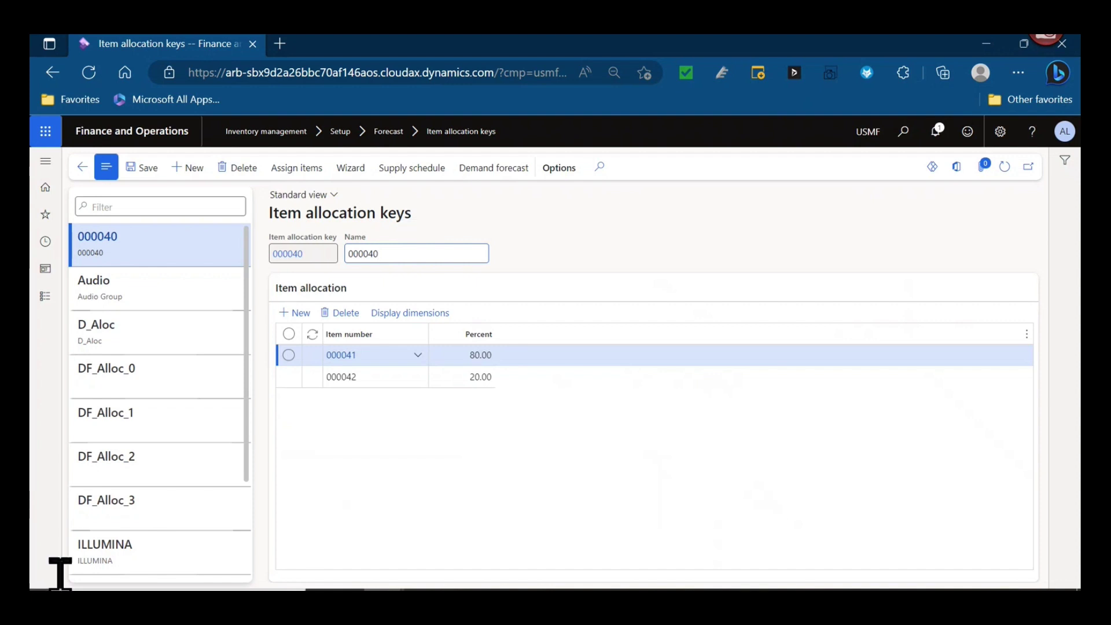
scroll(162, 533, down, 3)
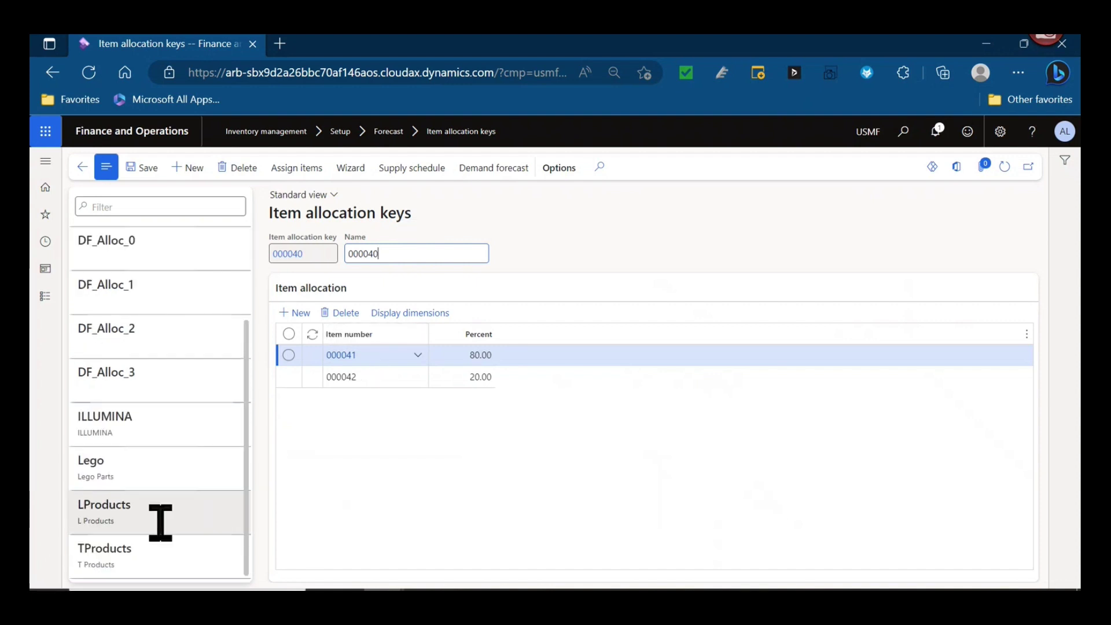
click(173, 468)
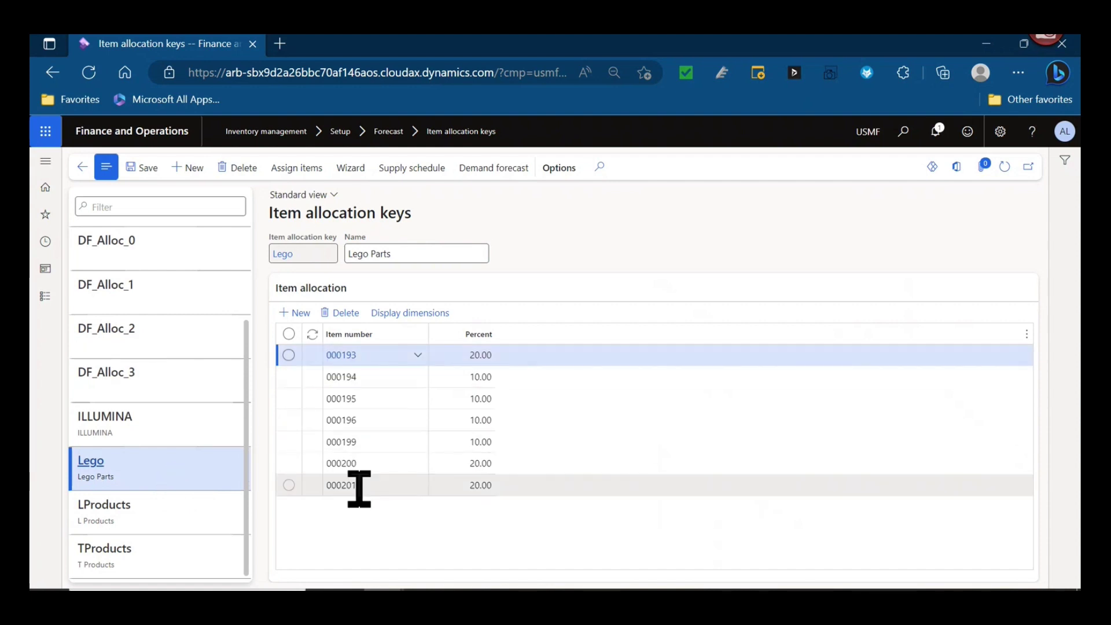
mouse_move(360, 492)
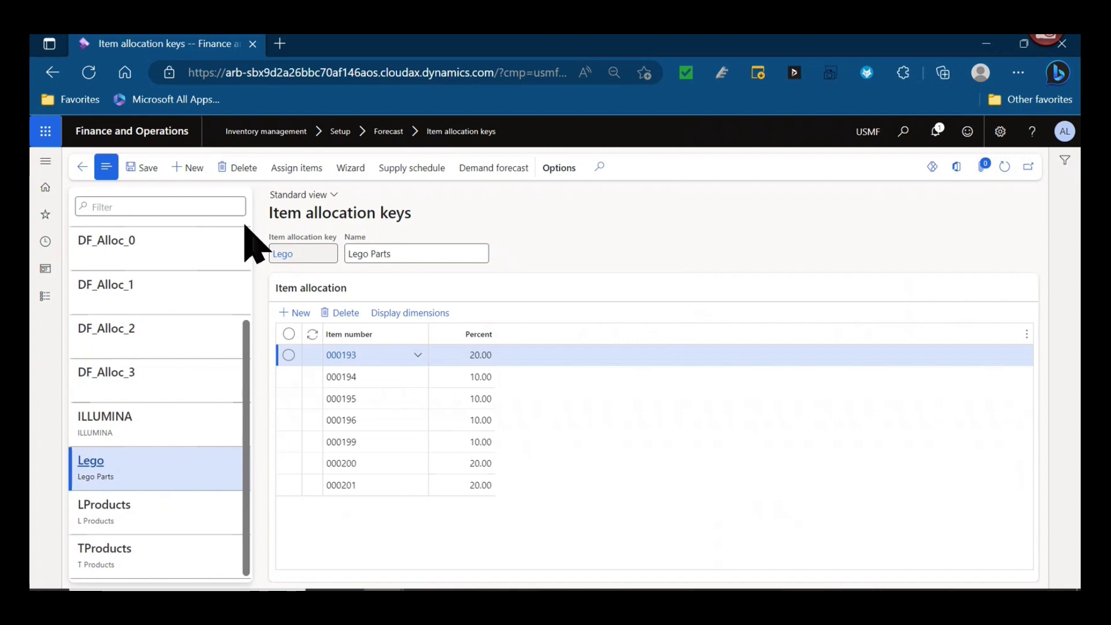
- Open Master planning's supply forecast lines and select the second Lego forecast line
click(46, 162)
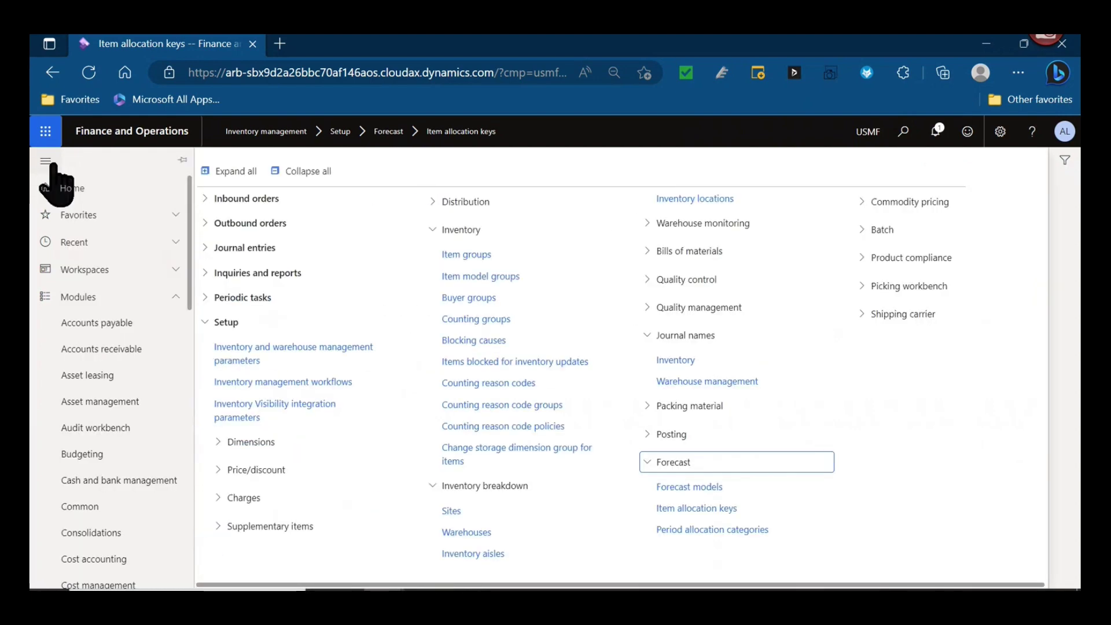
scroll(110, 373, down, 9)
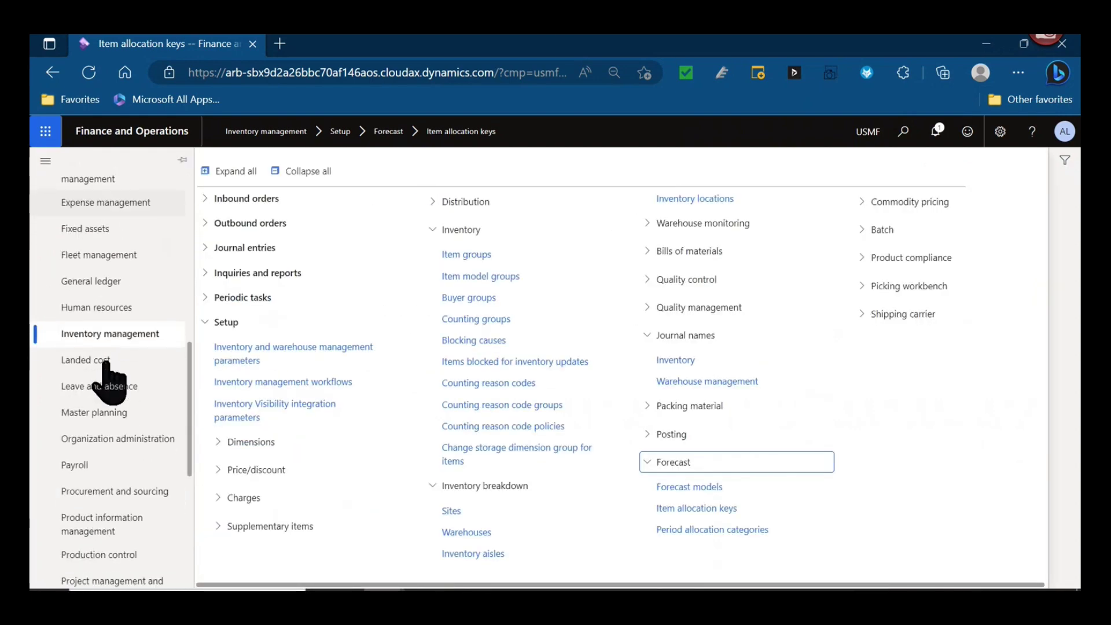
click(132, 413)
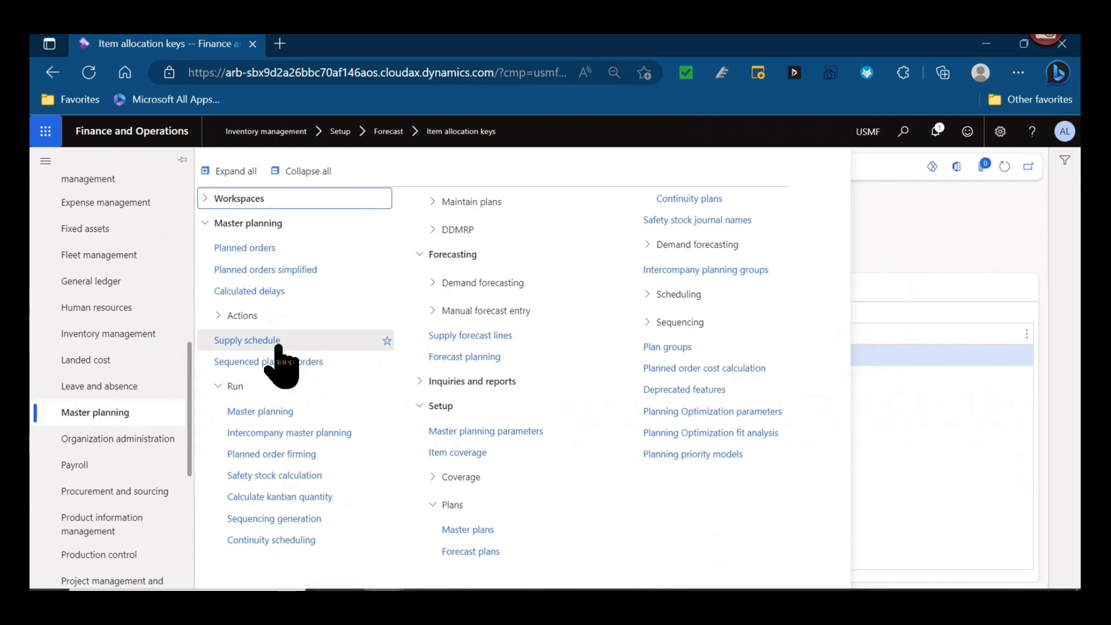
click(534, 340)
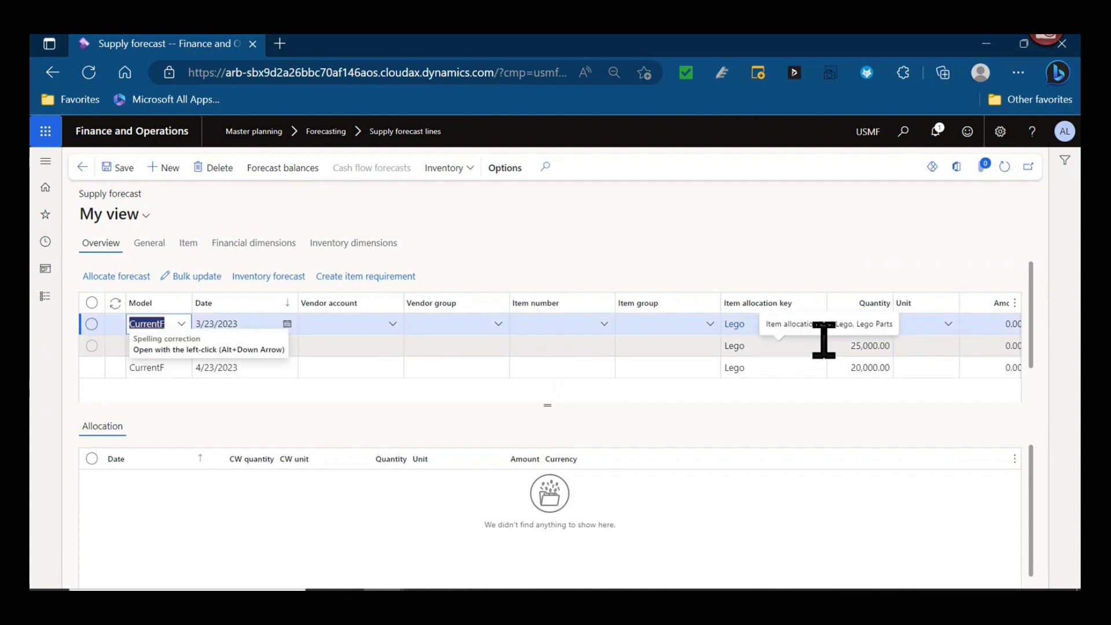
click(824, 342)
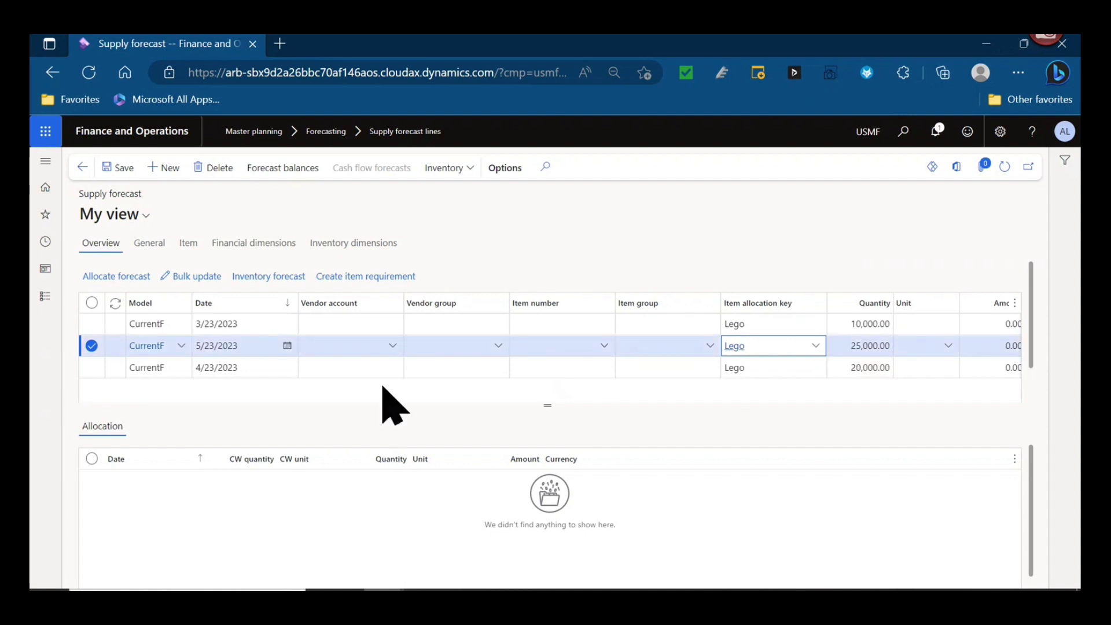
- Sort the Lego forecast lines by date, oldest to newest, then return to the Dashboard
click(278, 304)
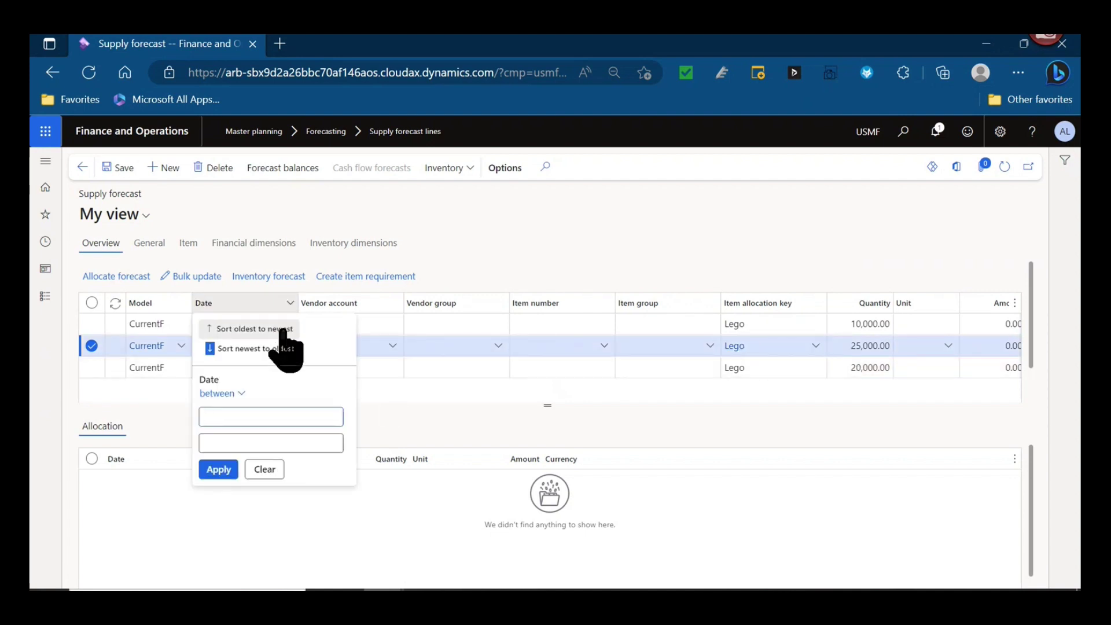
click(283, 329)
click(285, 322)
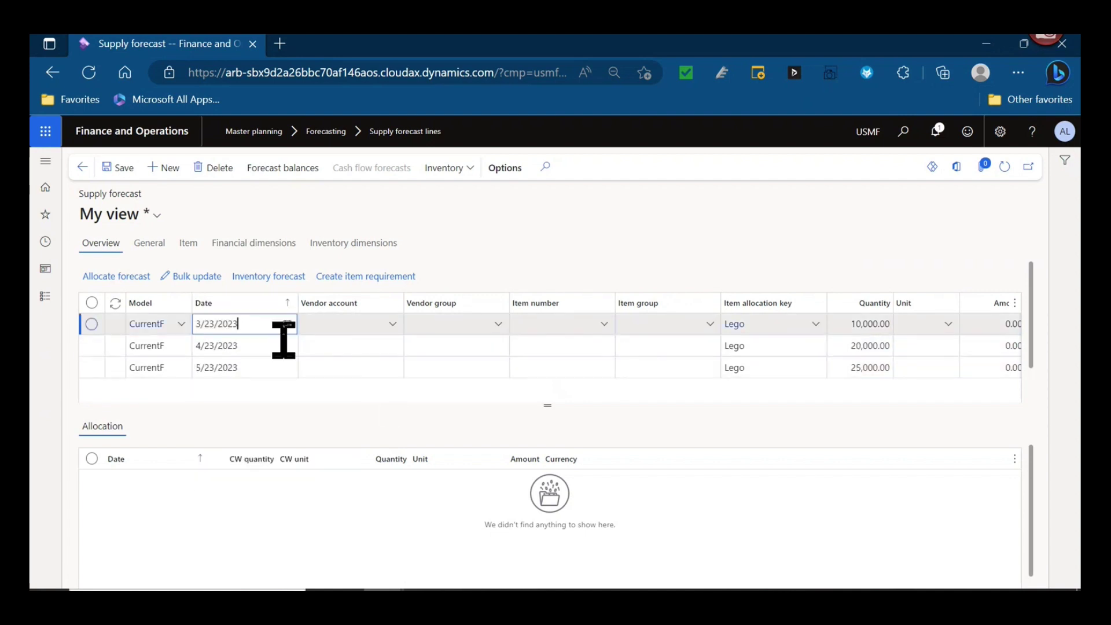
click(791, 345)
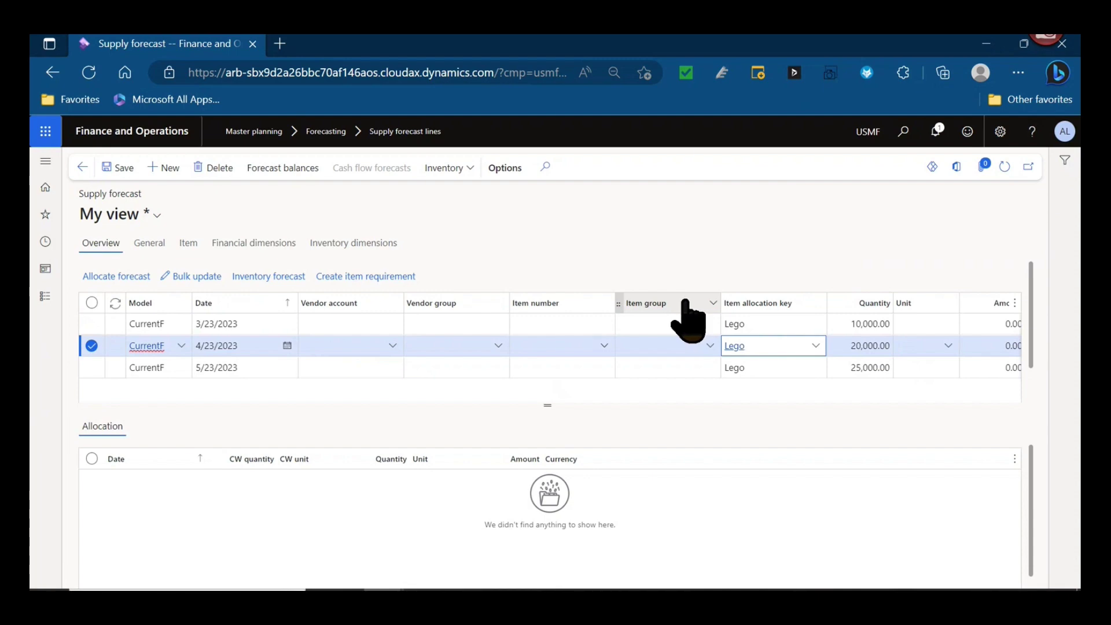
key(ctrl+shift+Home)
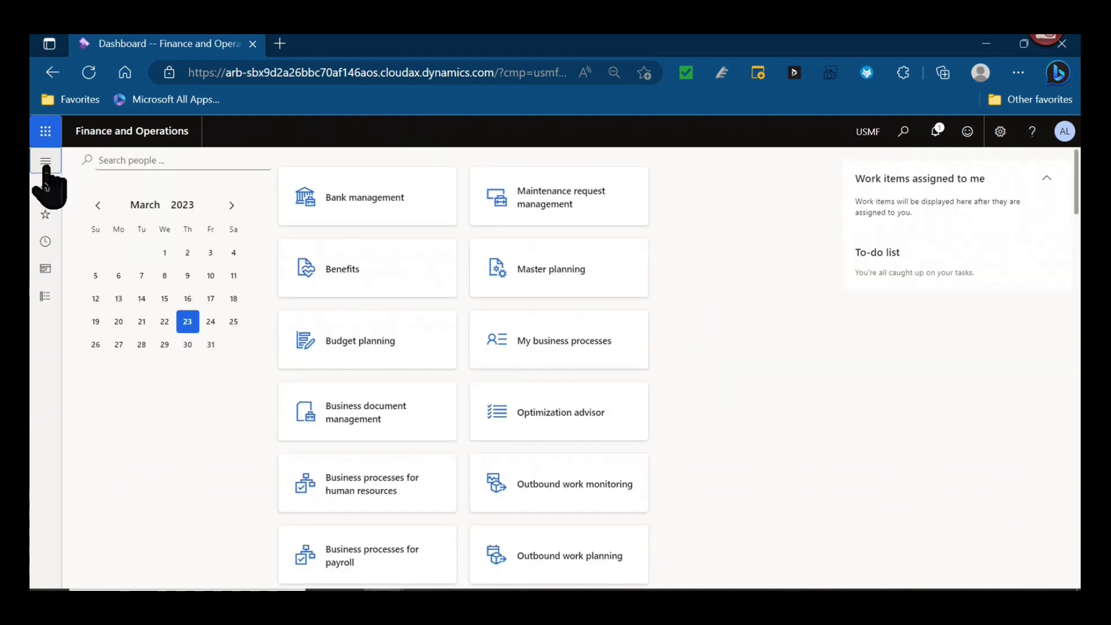
- Reopen Item allocation keys from recent pages, select the Lego key, and open item 000193's product details
click(45, 163)
click(36, 242)
click(128, 292)
scroll(134, 370, down, 3)
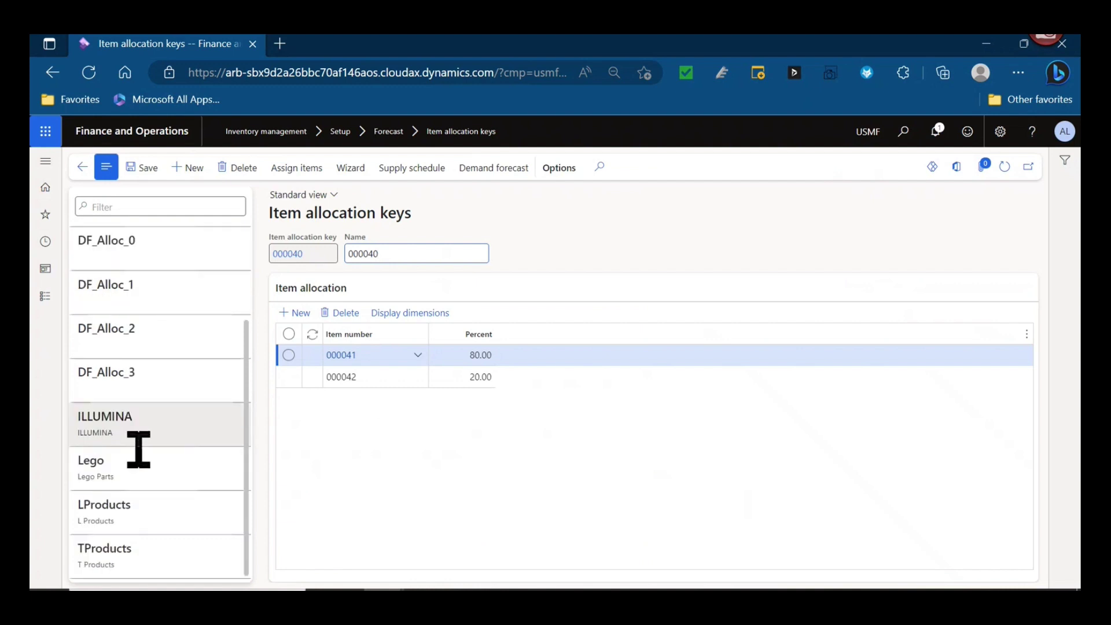
click(205, 454)
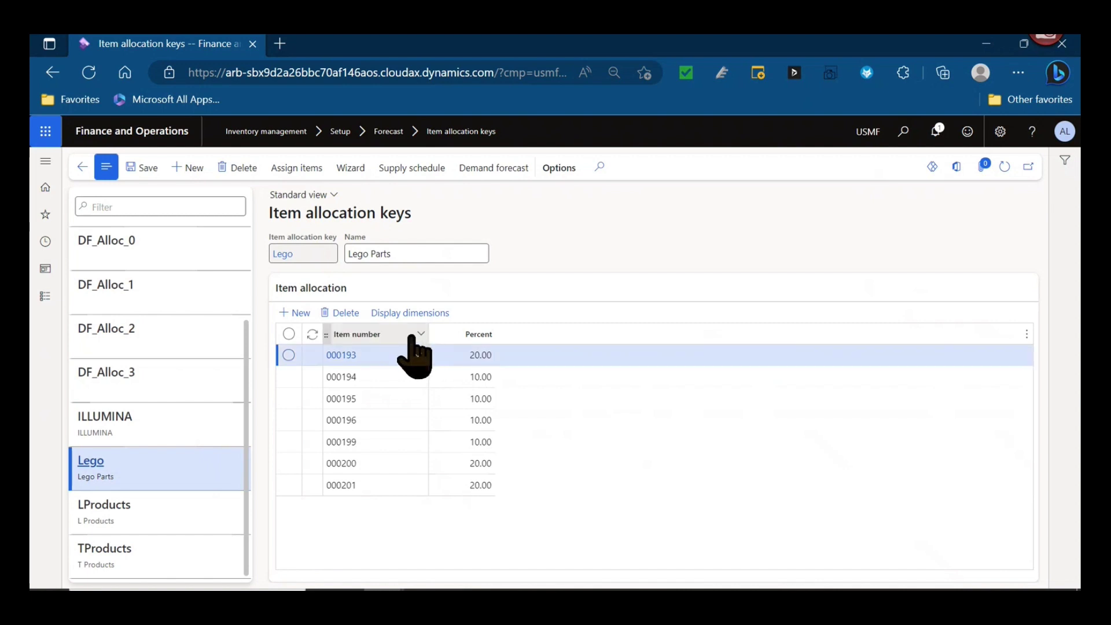
click(349, 356)
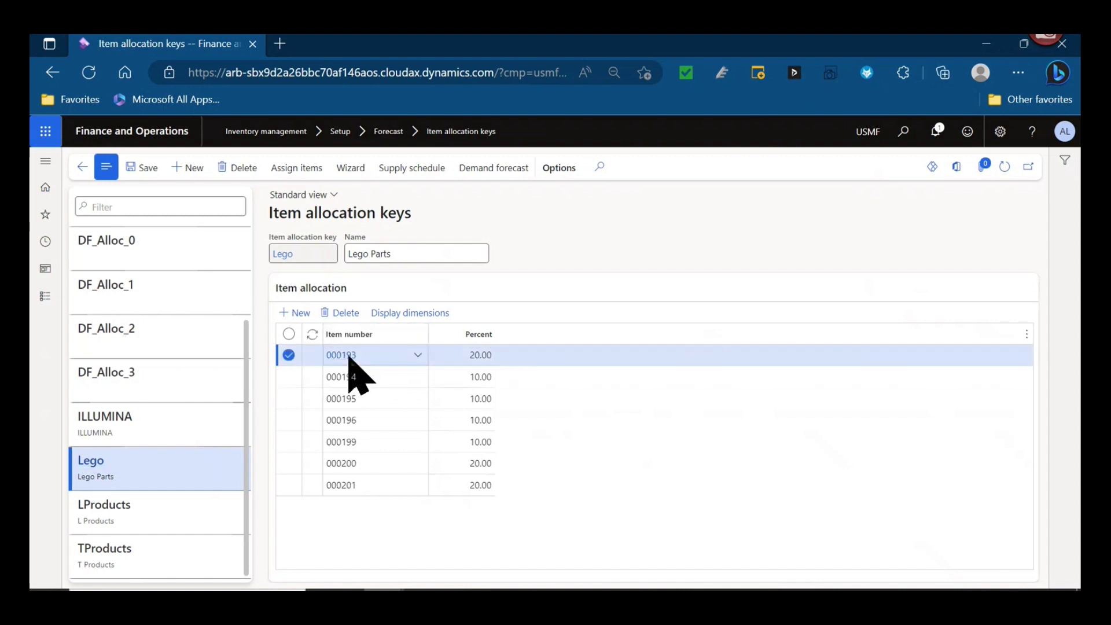
click(349, 357)
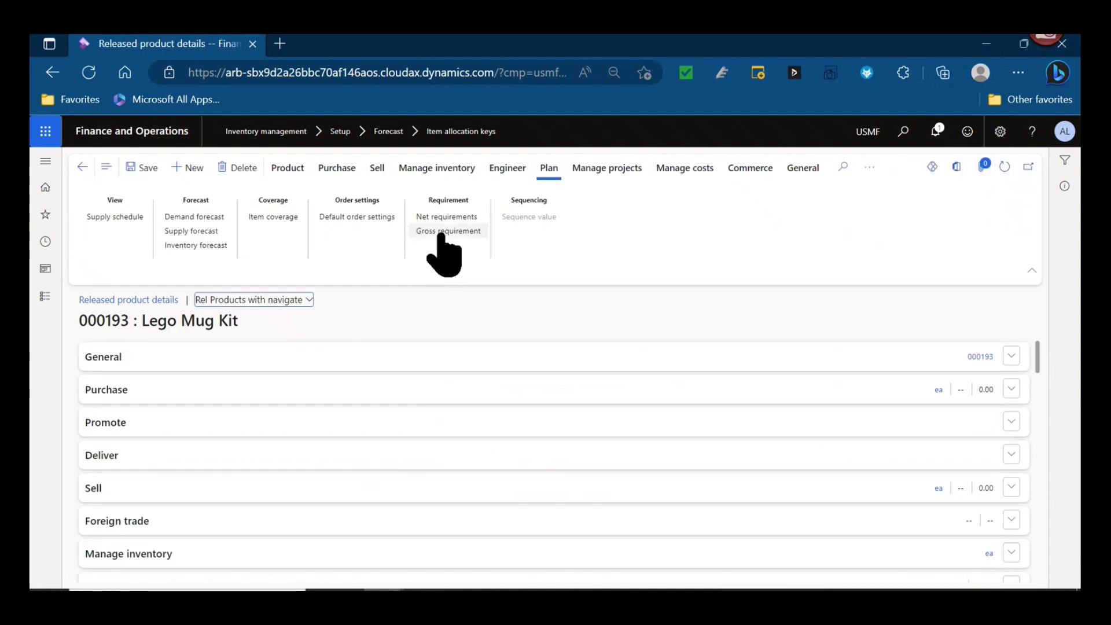
- Review item 000193's gross requirements for warehouse 24 and planned production order 000203, then go back
click(441, 234)
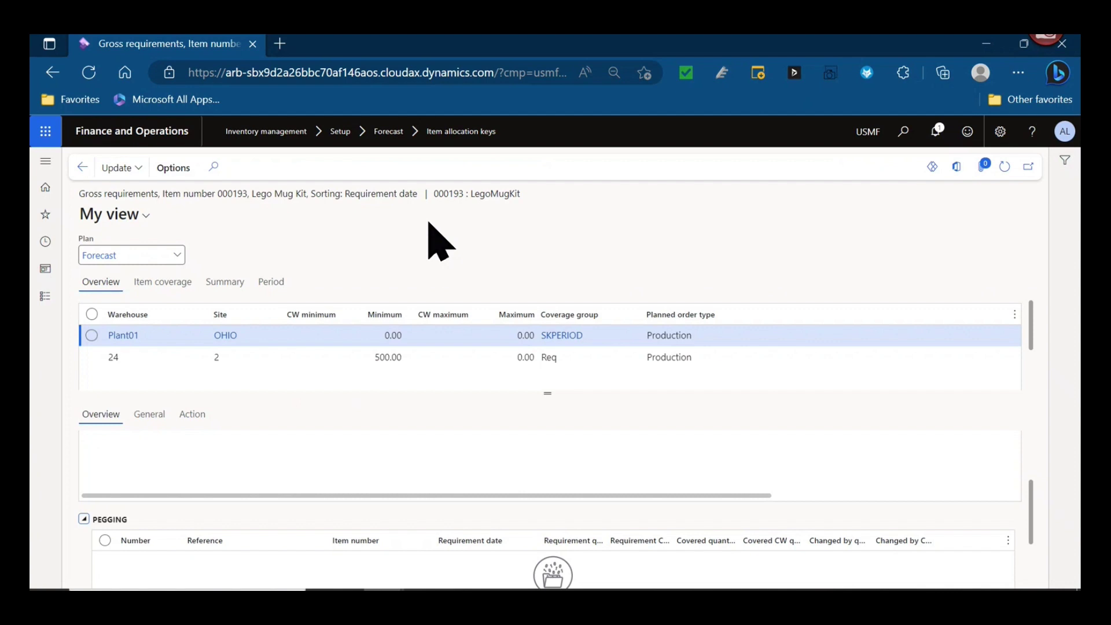
click(364, 357)
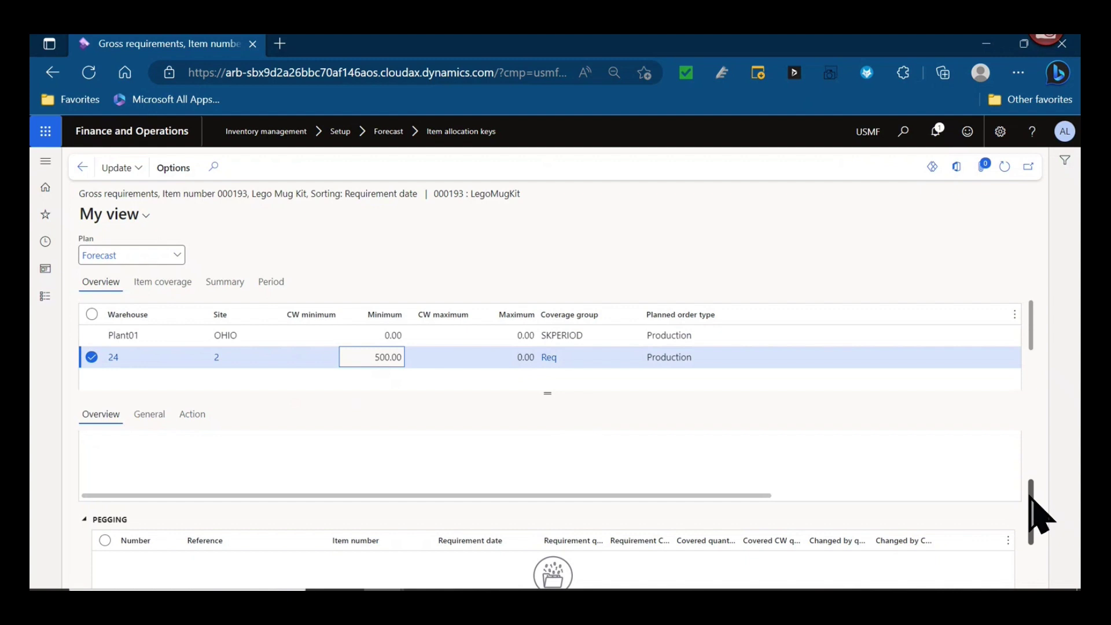
drag(1031, 509, 1030, 472)
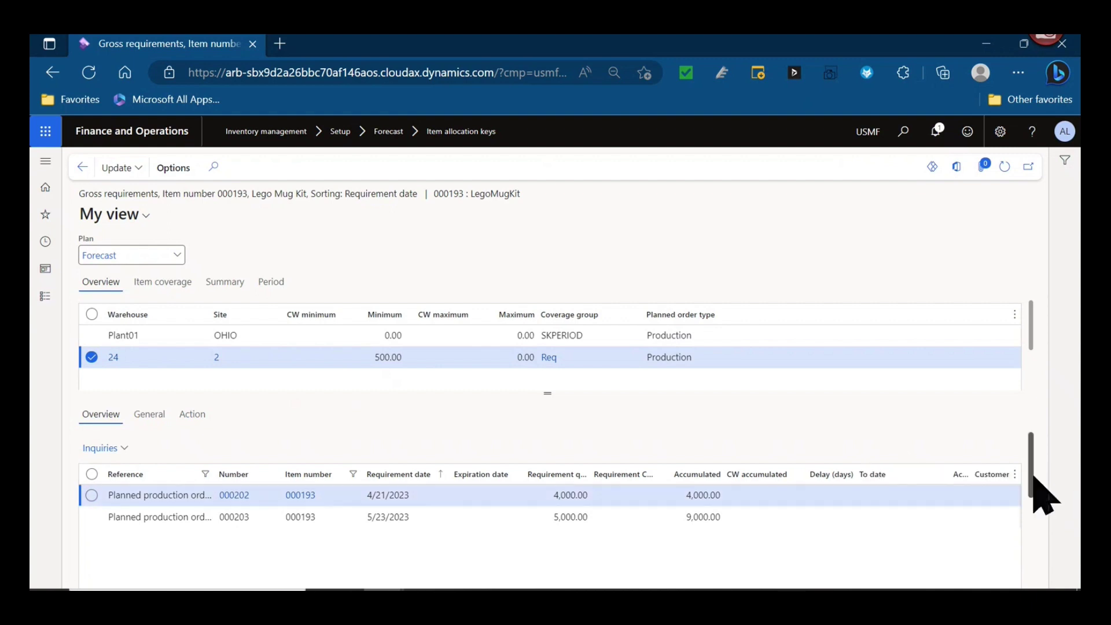
scroll(1036, 486, down, 2)
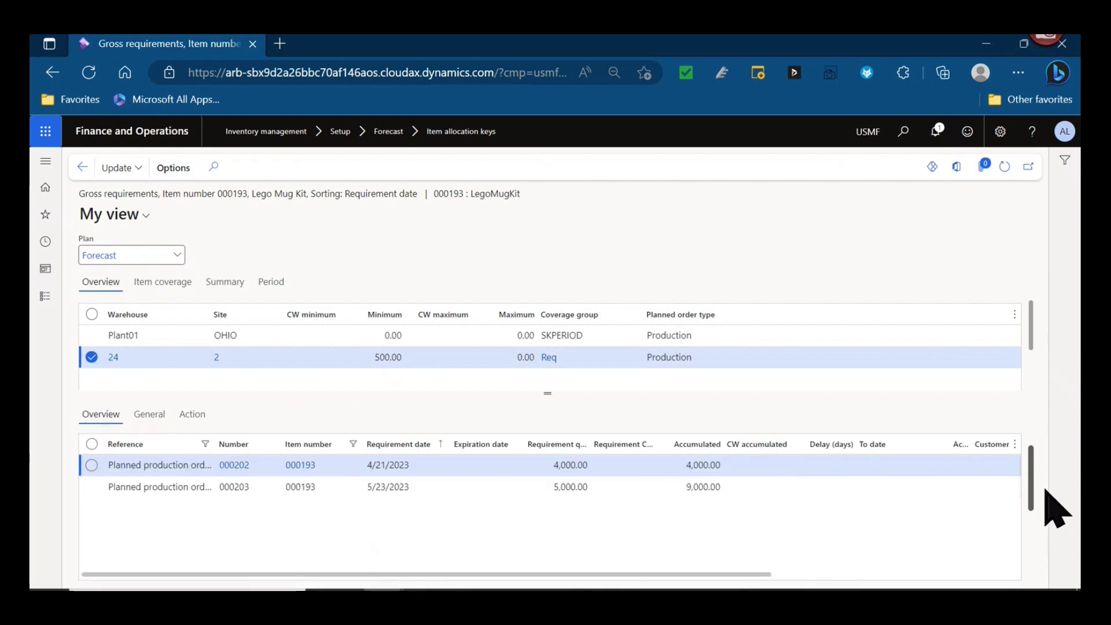
click(705, 488)
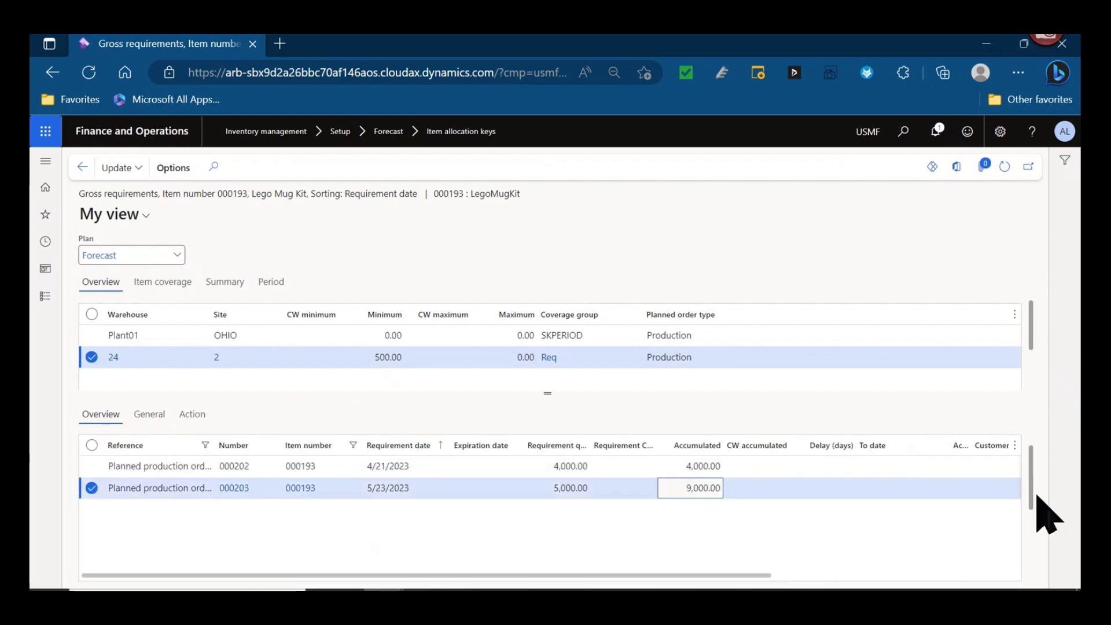
scroll(1032, 499, up, 2)
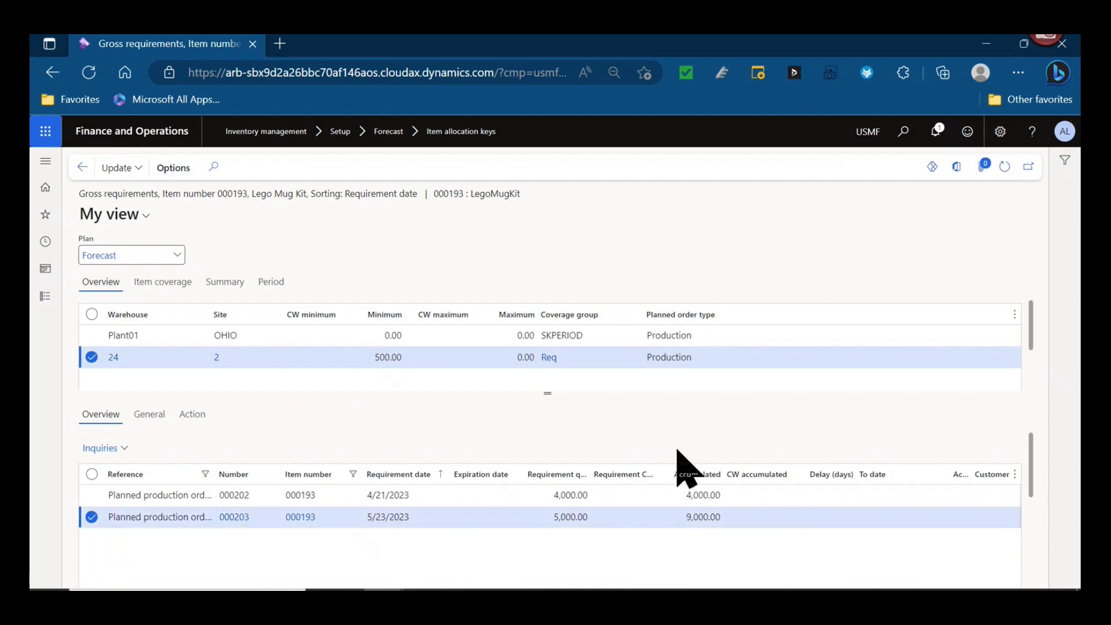
key(alt+Left)
key(alt+Left)
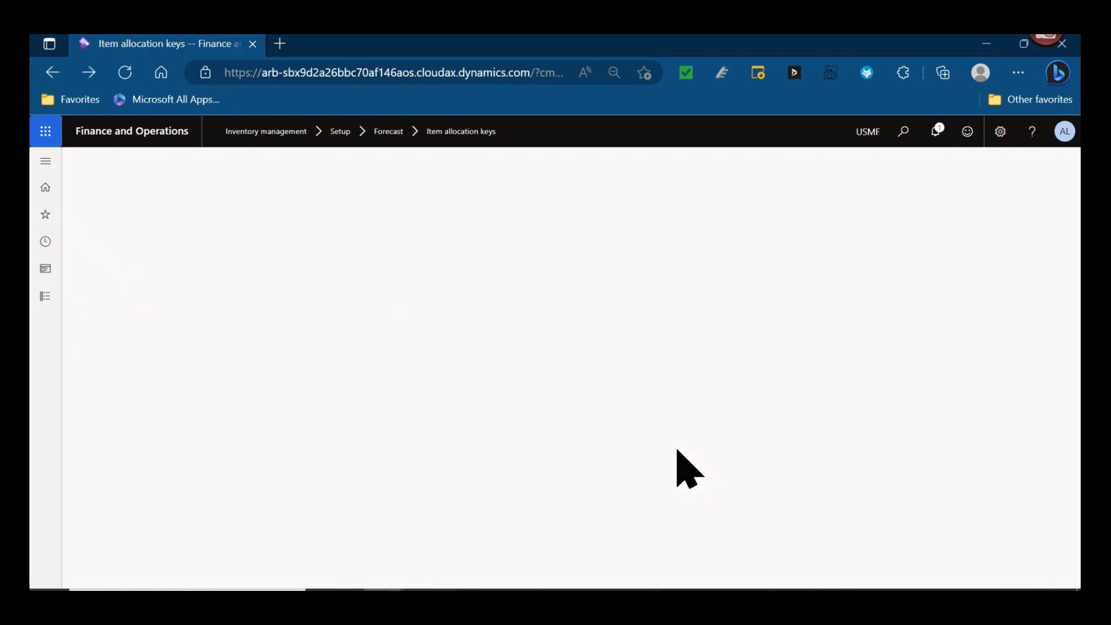
- Open the Lego Parts supply schedule and scroll to its Period end inventory chart
key(Escape)
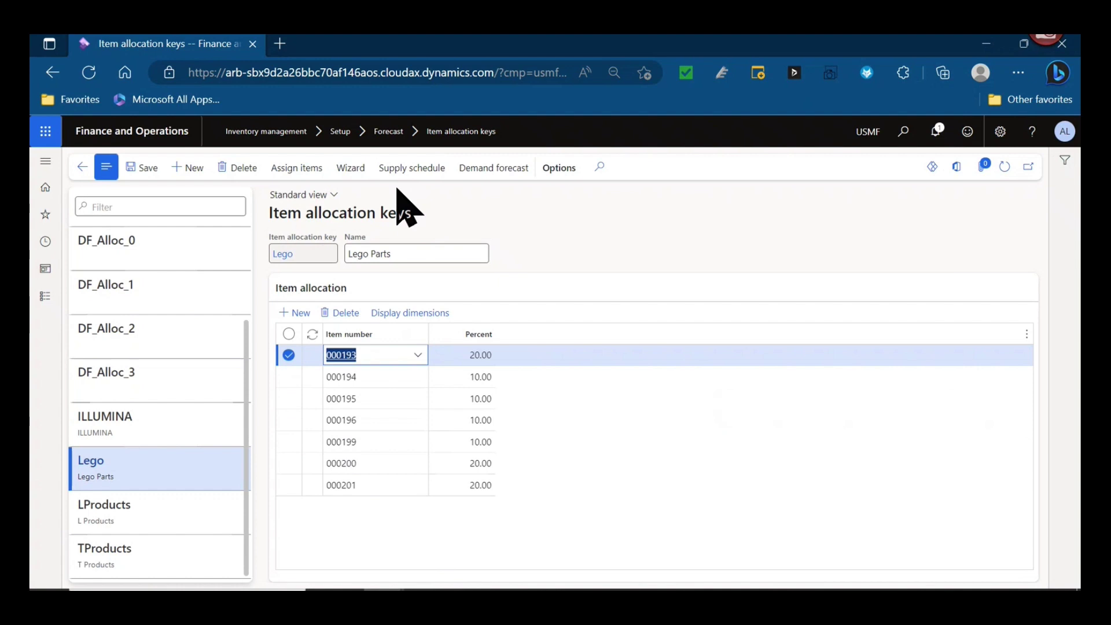
click(435, 175)
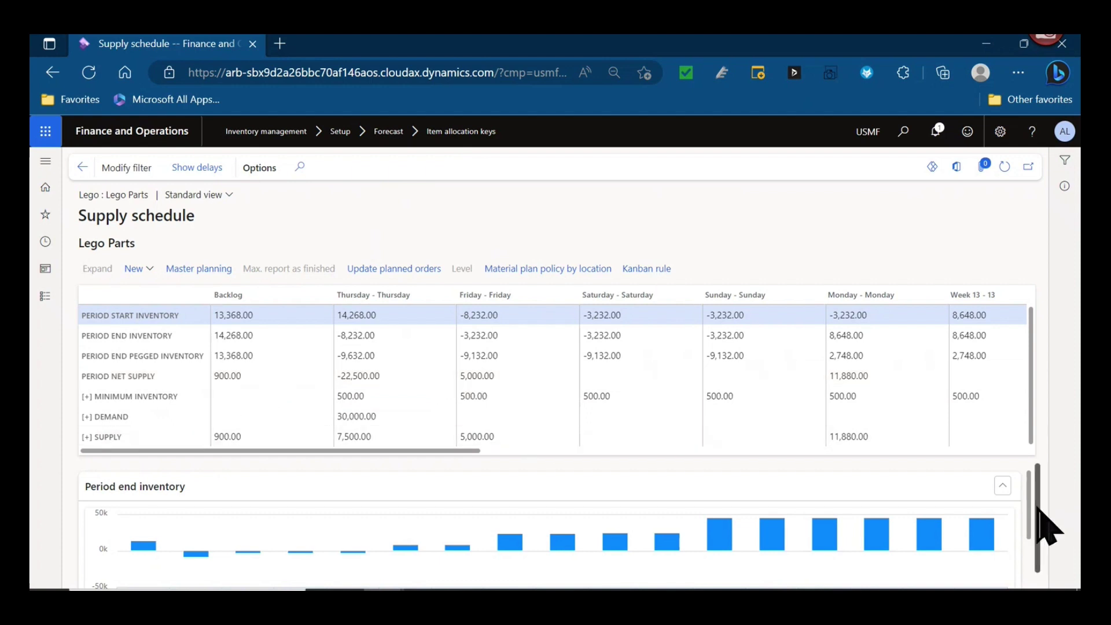
scroll(1045, 538, down, 1)
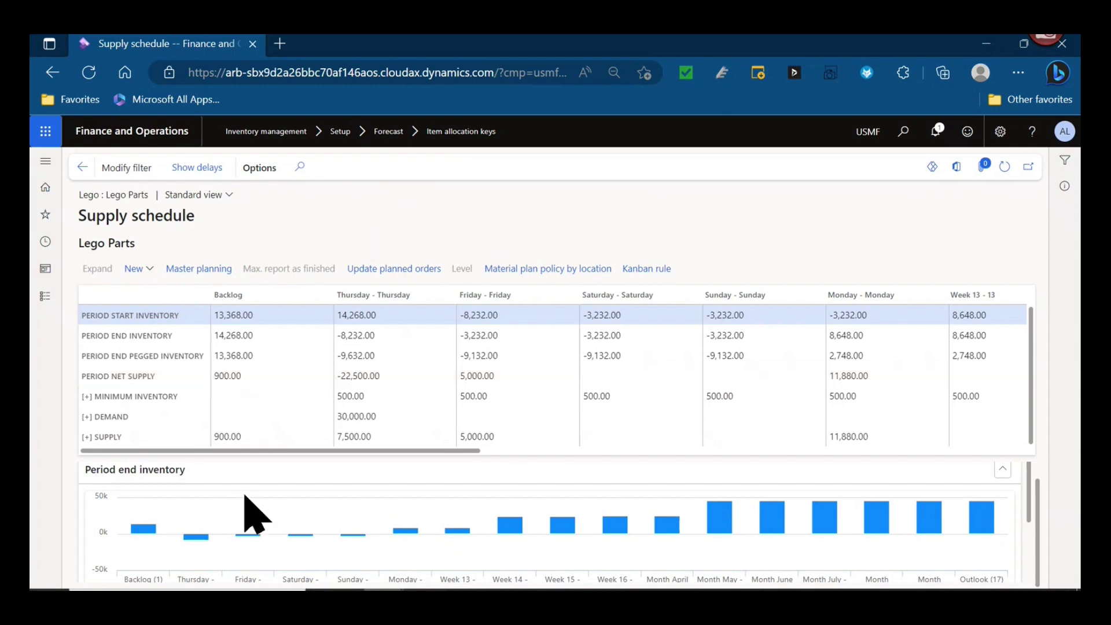
drag(434, 450, 259, 454)
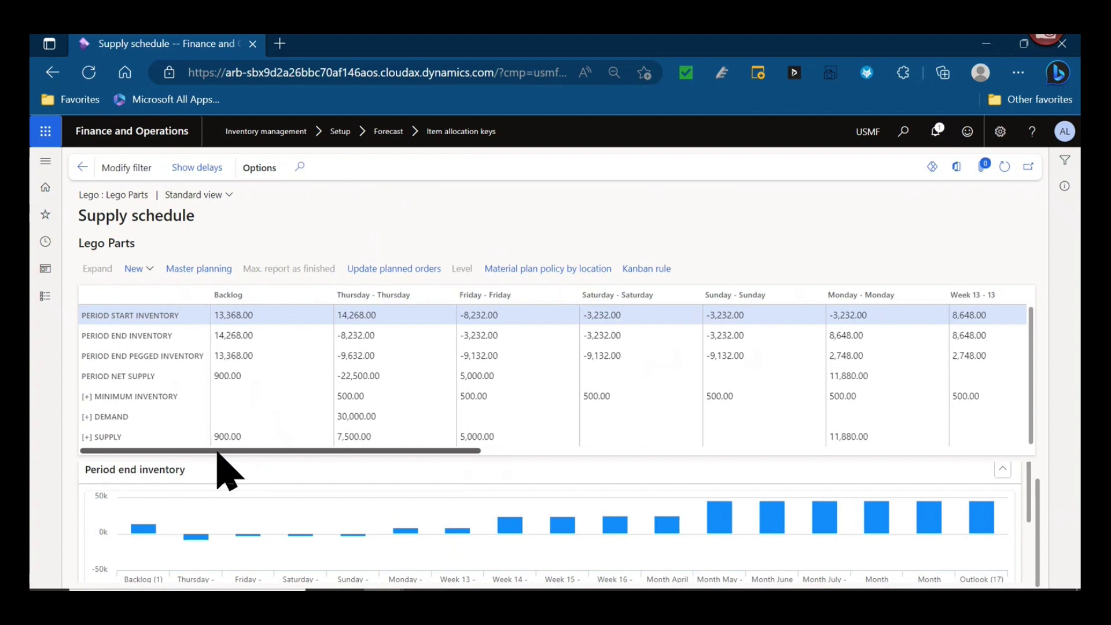
- Go to Master planning > Setup > Demand forecasting > Item allocation keys, showing key 000040's 80/20 split
click(80, 169)
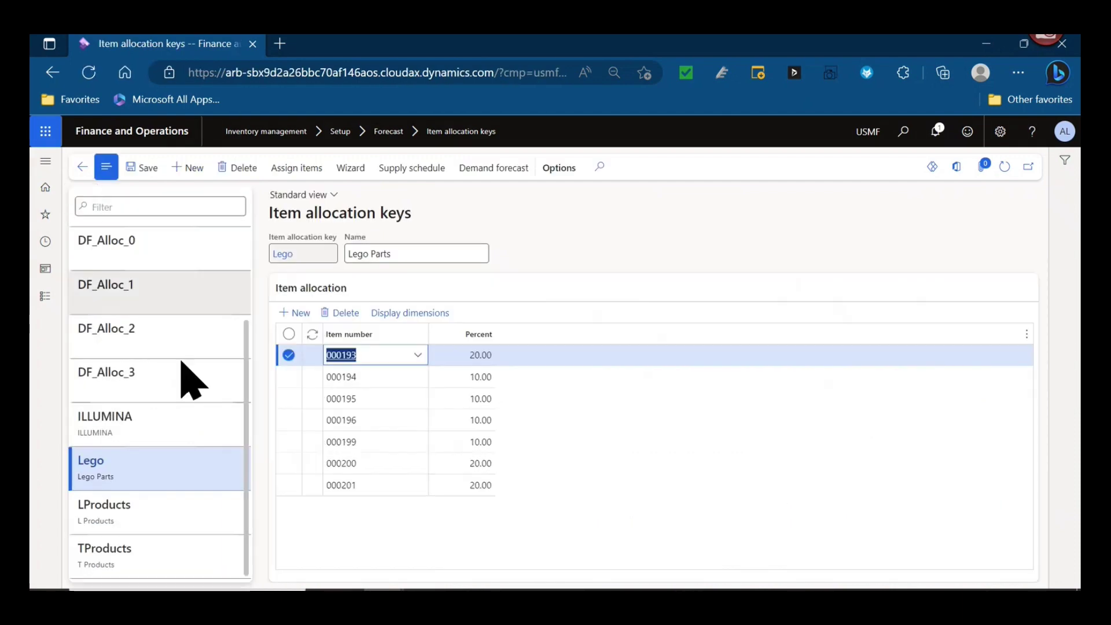
click(46, 161)
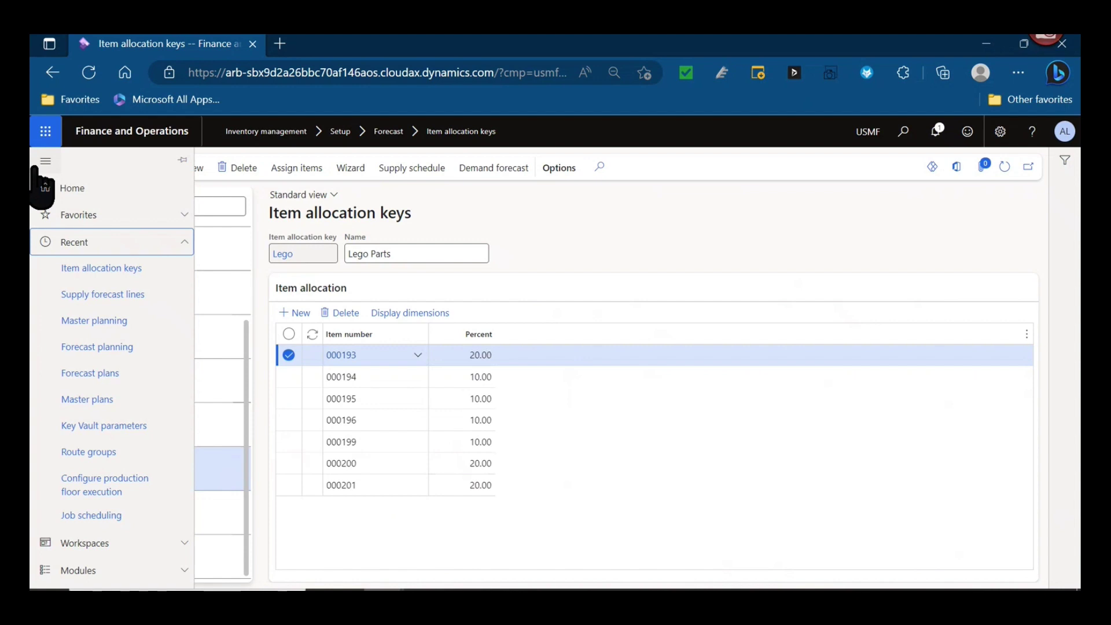
click(64, 243)
click(70, 300)
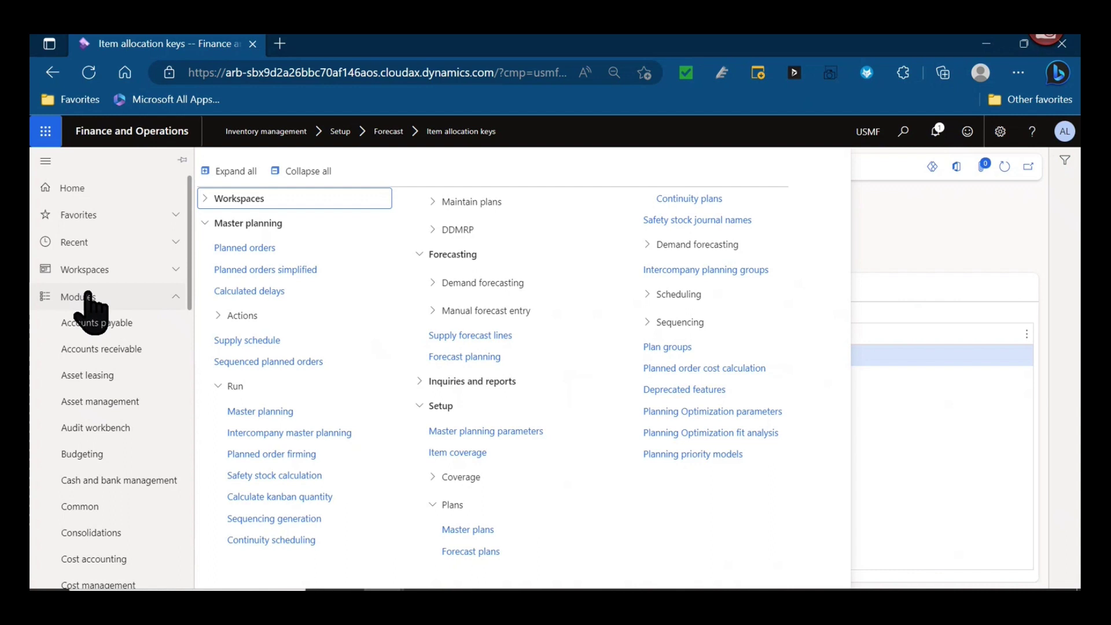
click(897, 255)
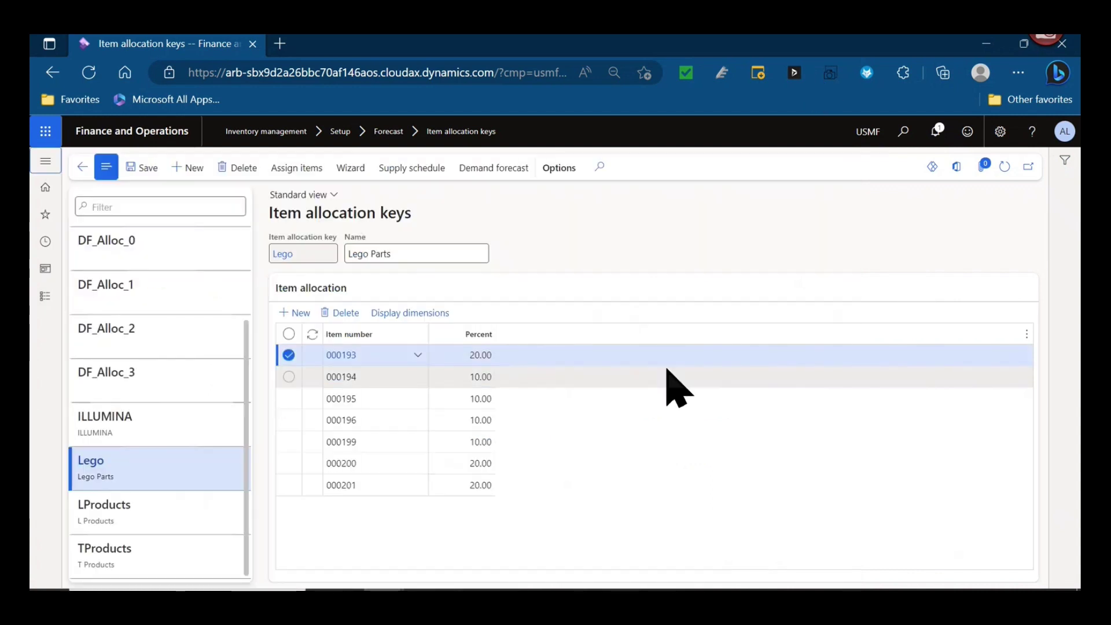
click(45, 163)
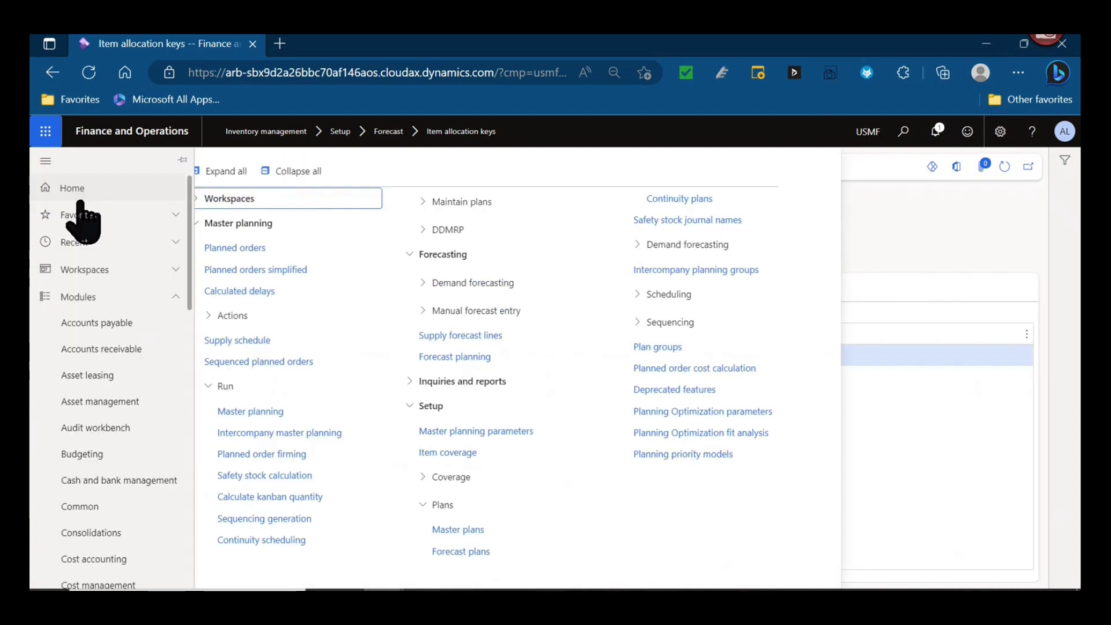
click(533, 283)
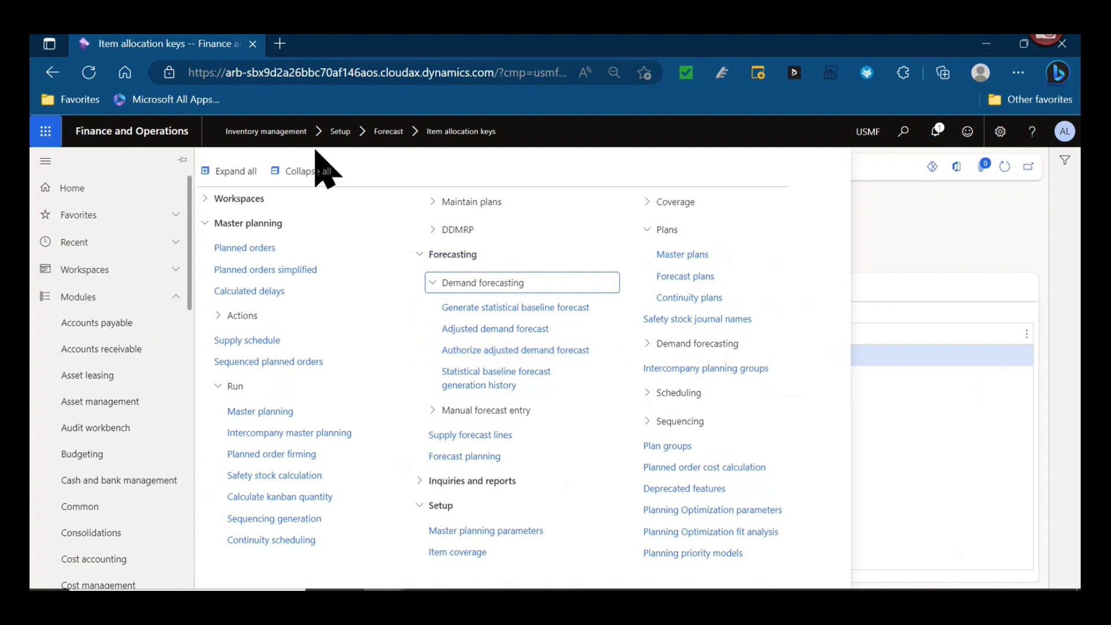
click(307, 171)
click(256, 298)
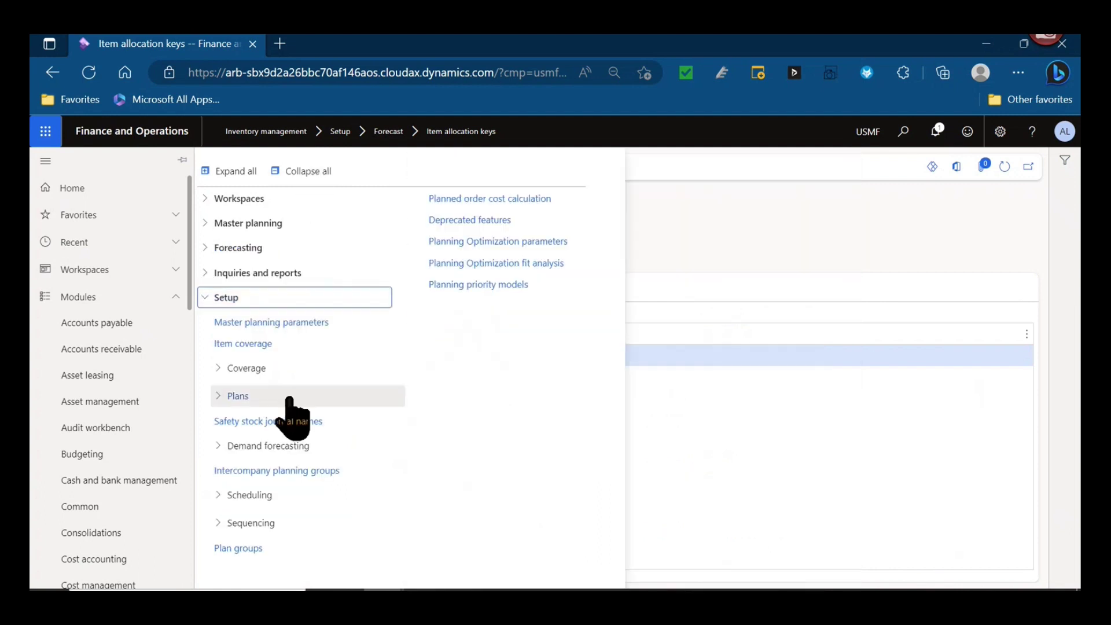
click(348, 447)
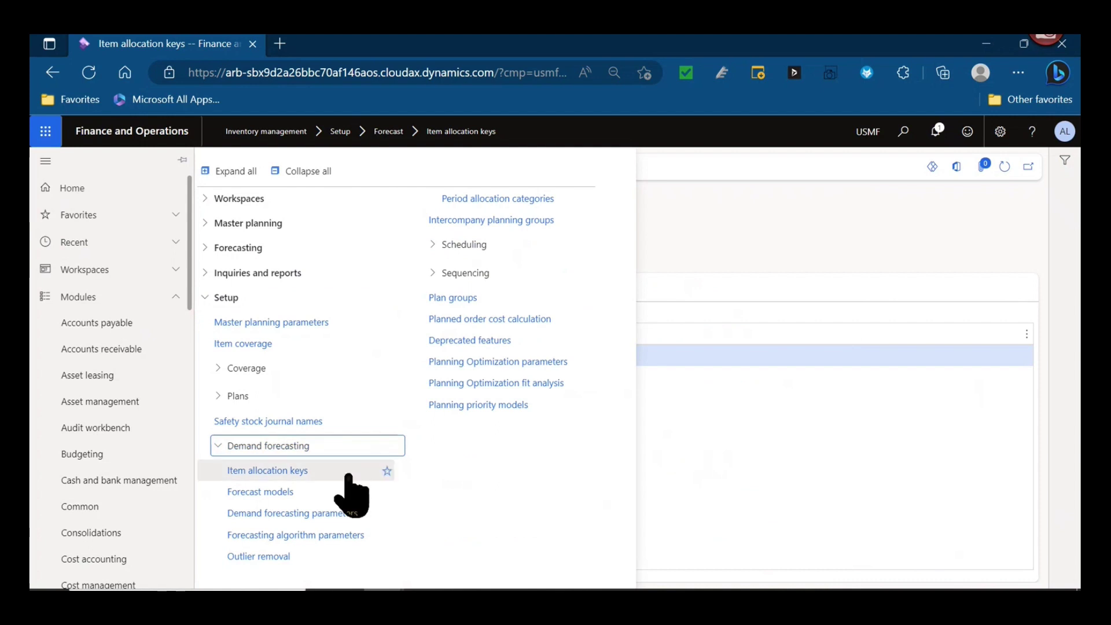
click(330, 471)
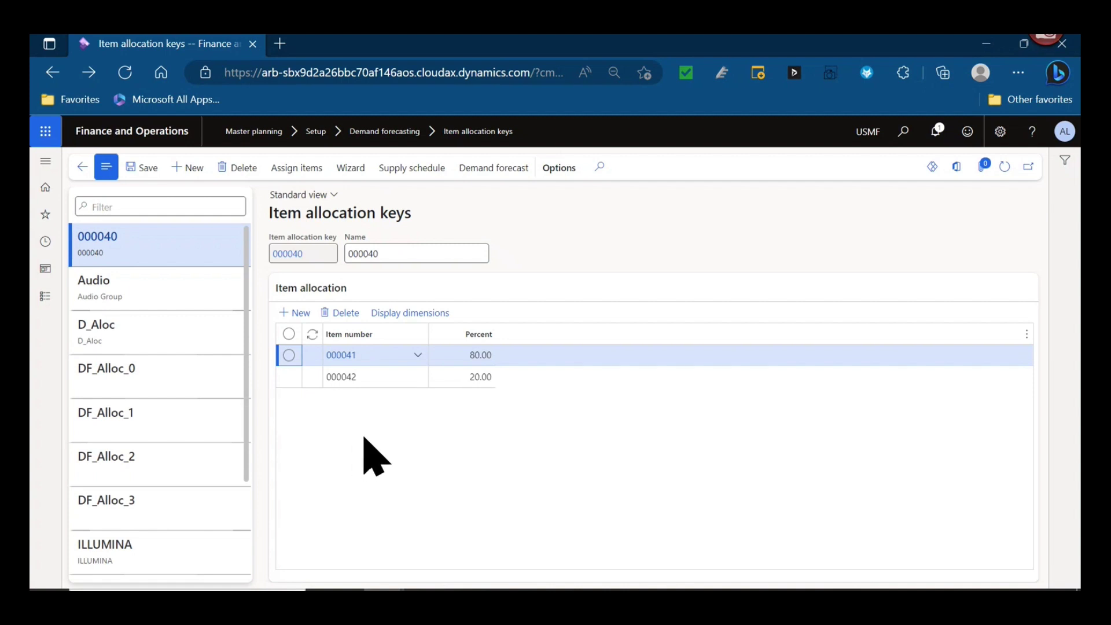
- Check item 000042's line and the D_Aloc key, then open Demand forecasting parameters
click(480, 376)
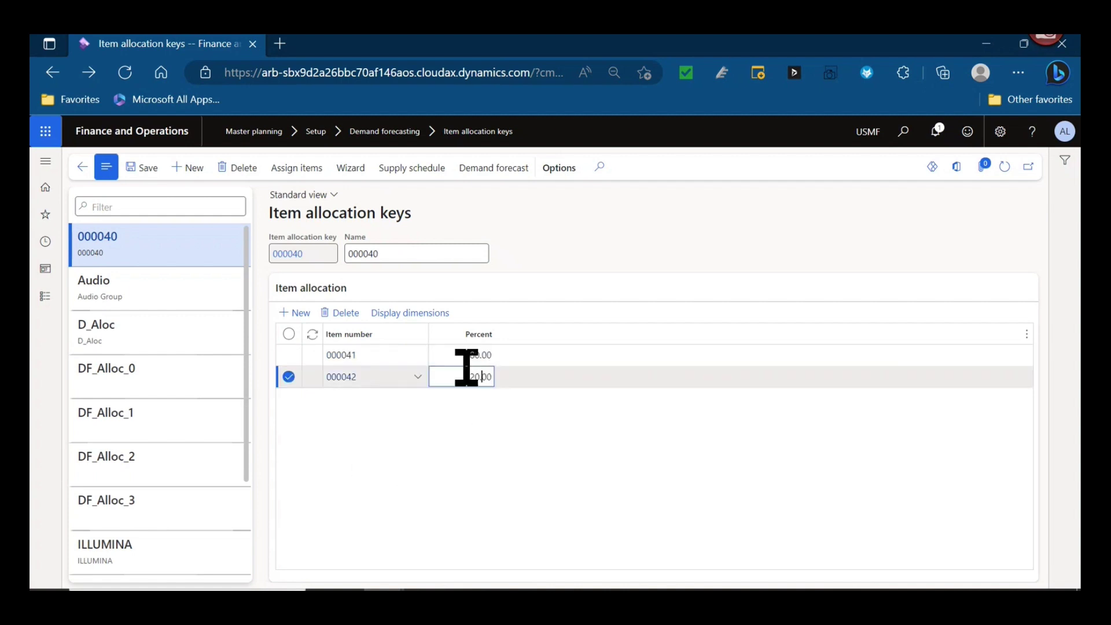
click(133, 330)
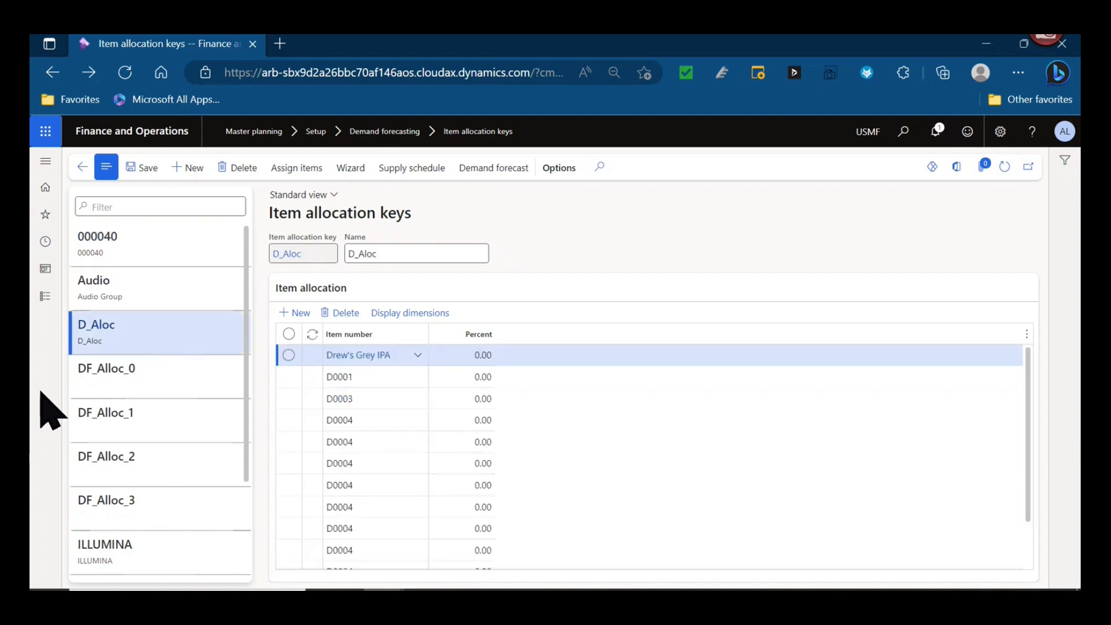
click(46, 168)
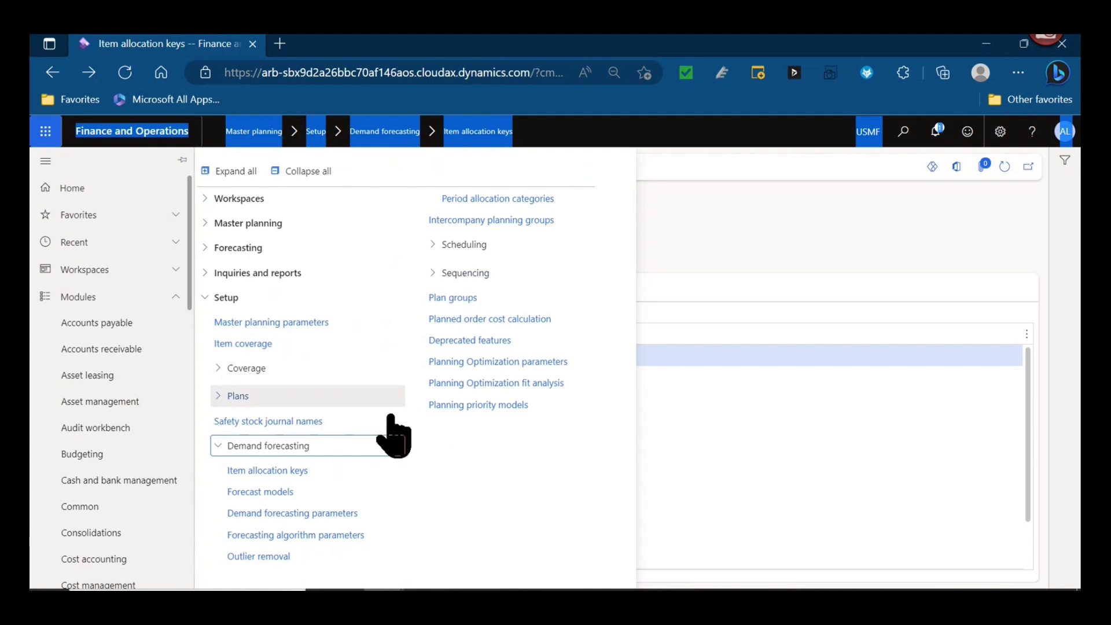
click(349, 515)
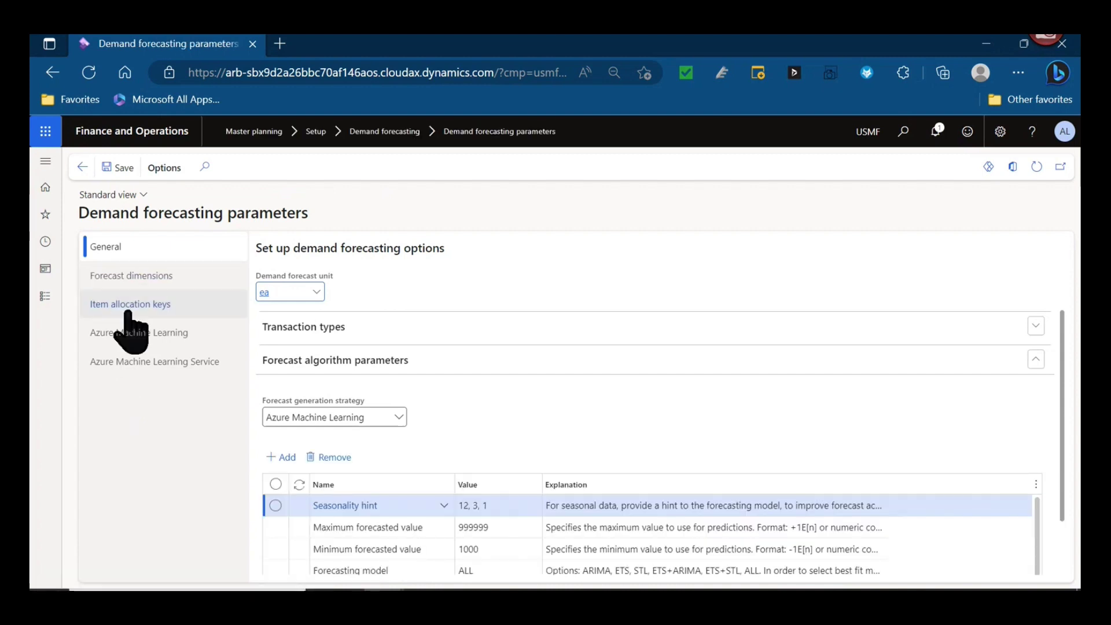
click(128, 295)
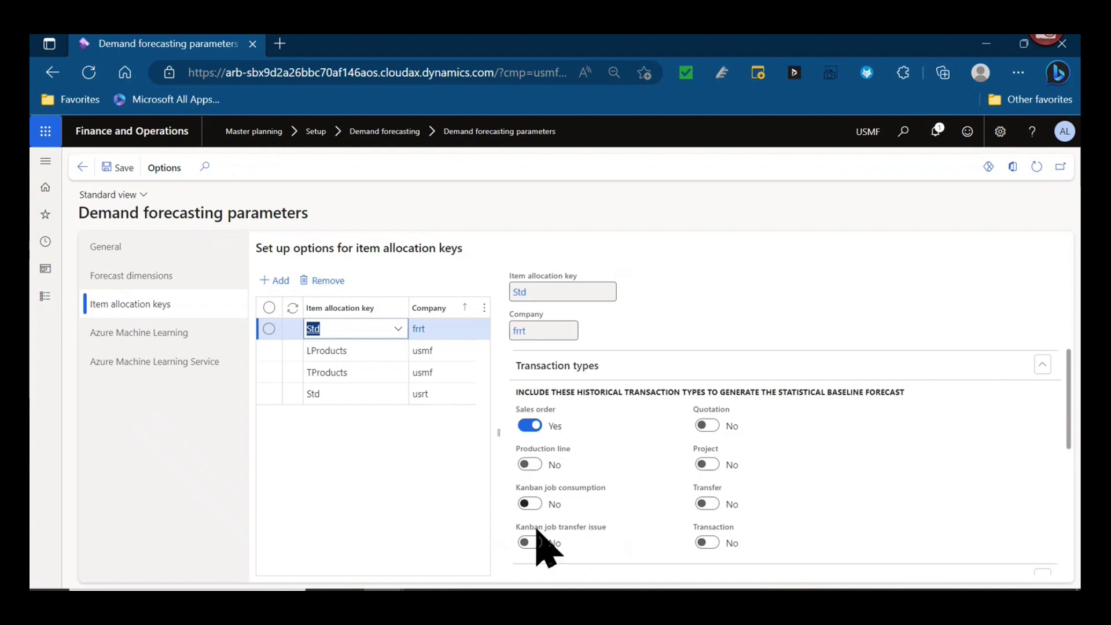
click(983, 360)
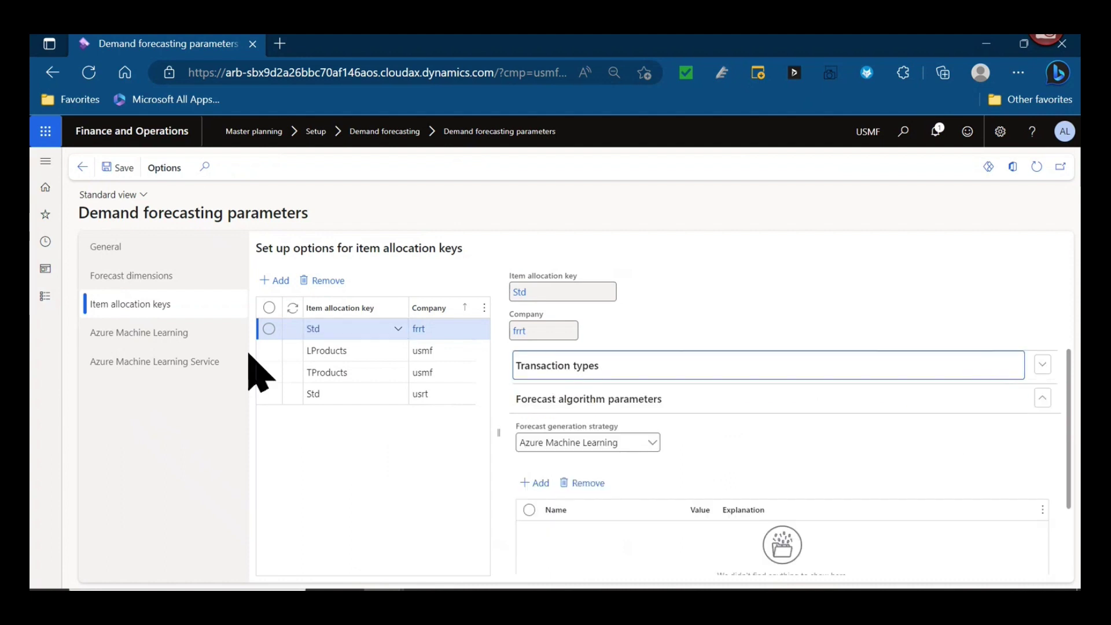
click(325, 341)
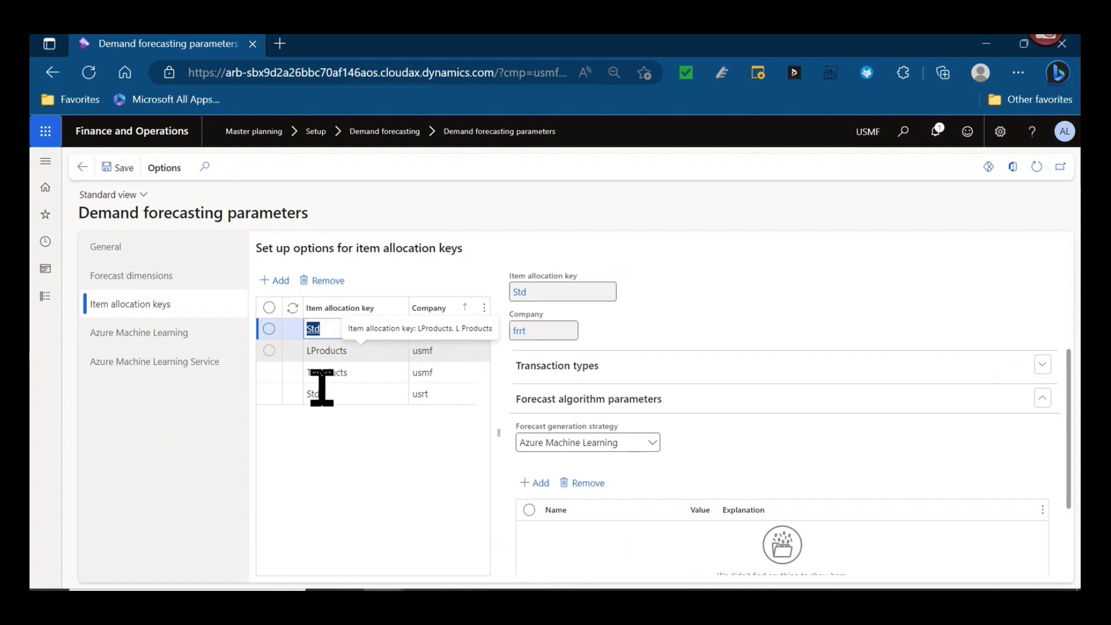
click(150, 253)
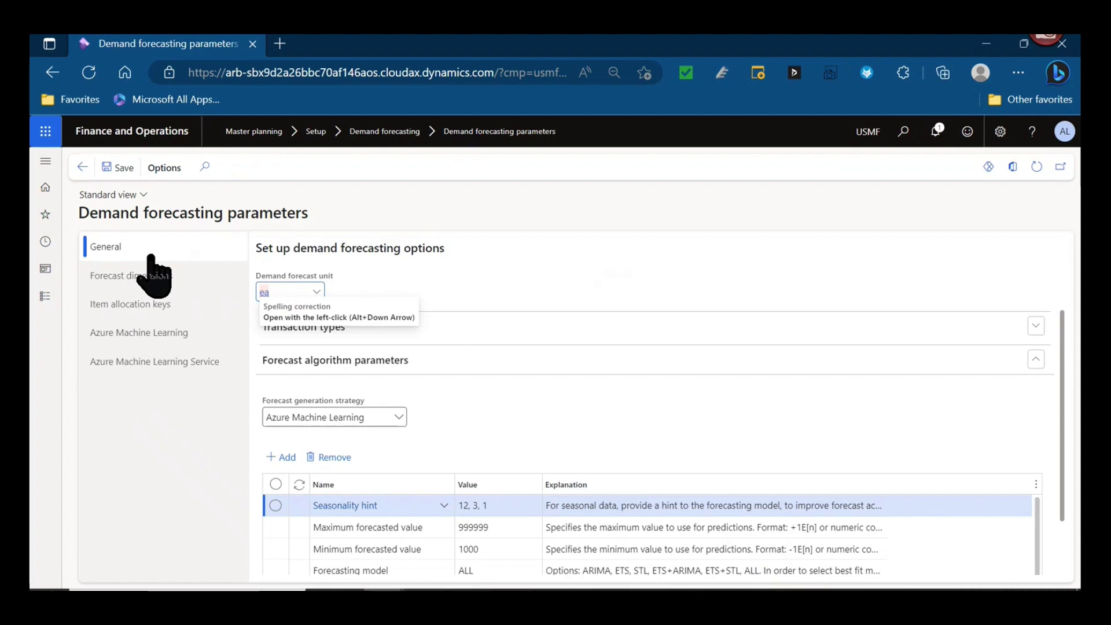
- Return from the demand forecasting parameters to the default Dashboard
click(139, 131)
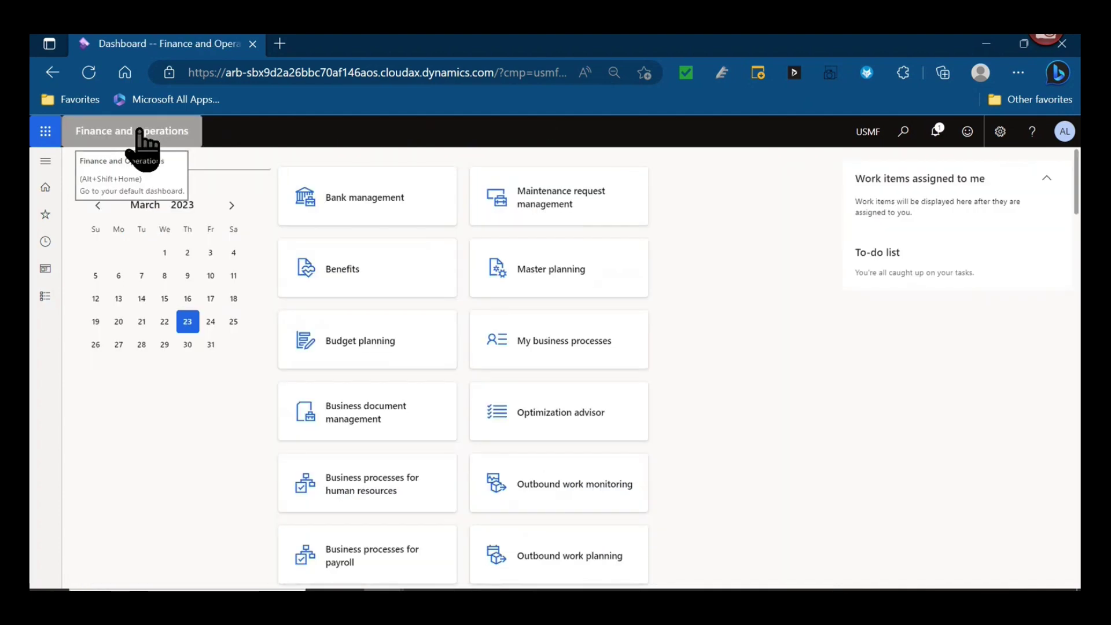